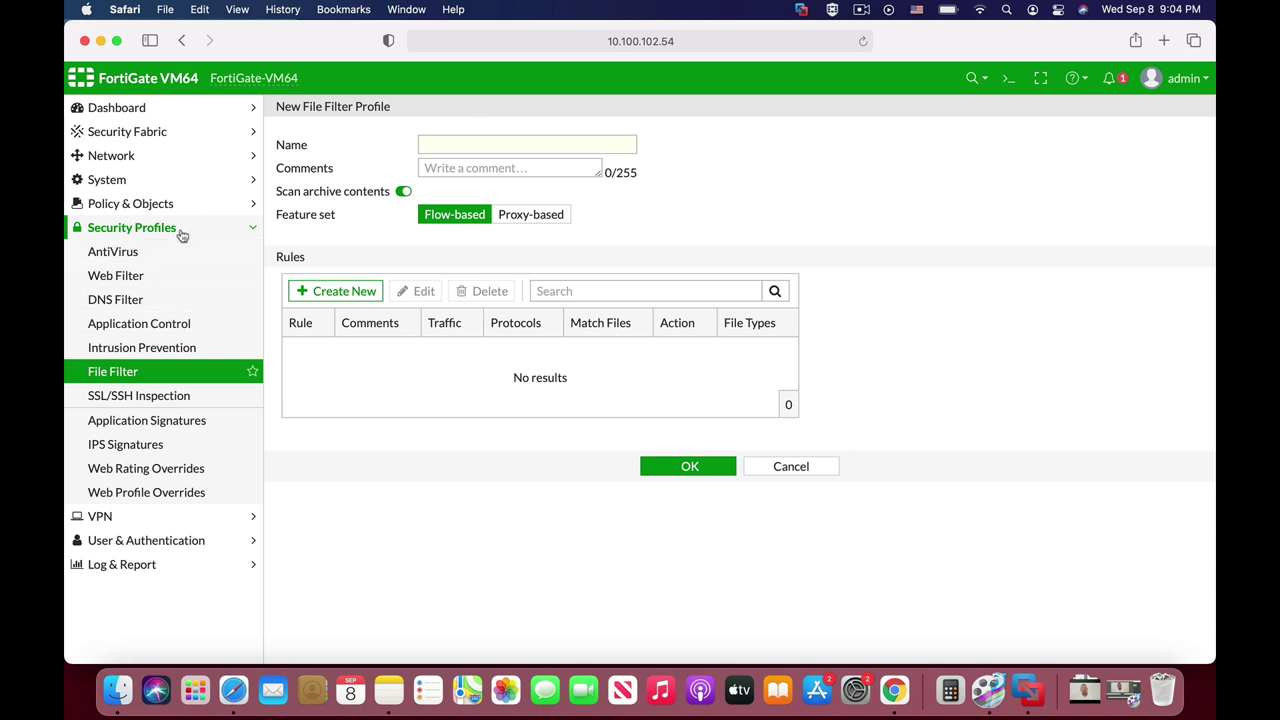
Open a new rule in the file filter profile and look at its selectable file types
{"action": "left_click", "coordinate": [335, 291]}
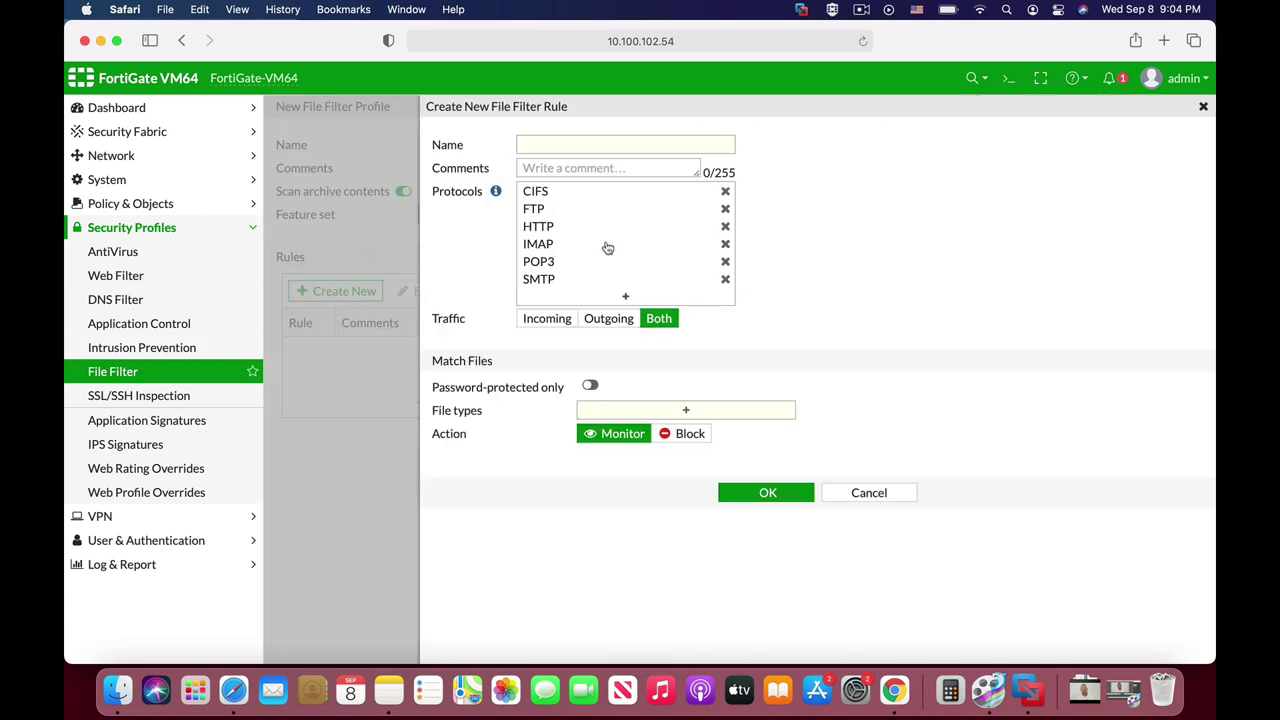
{"action": "left_click", "coordinate": [662, 411]}
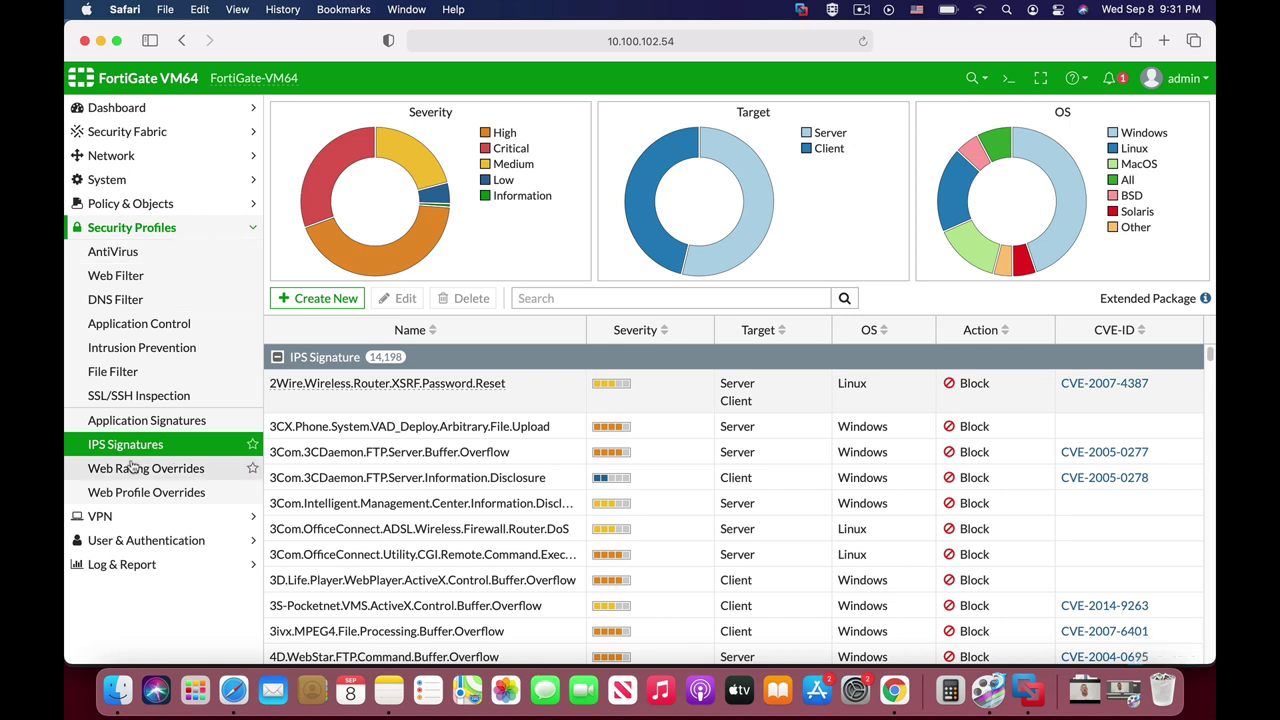
Start a custom IPS signature named block_compress and begin its definition with F-SBID(--name "block_compressed"
{"action": "left_click", "coordinate": [330, 298]}
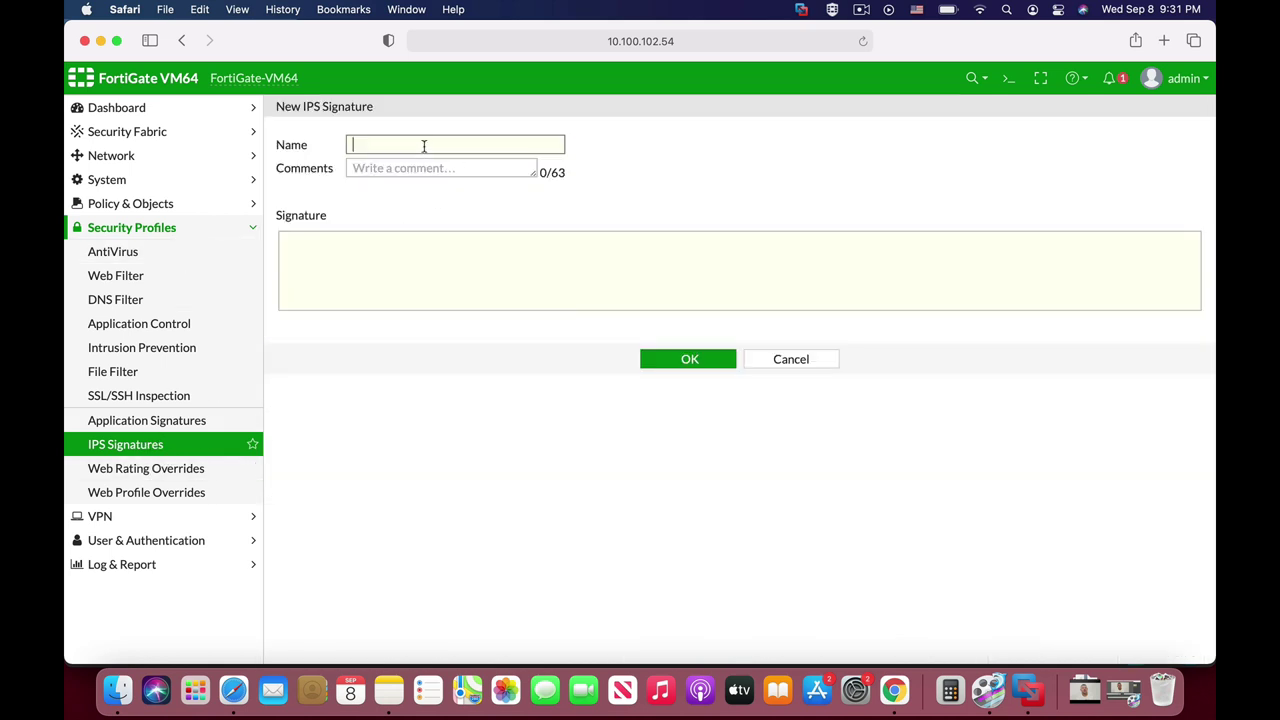
{"action": "type", "text": "block_compress"}
{"action": "left_click", "coordinate": [335, 248]}
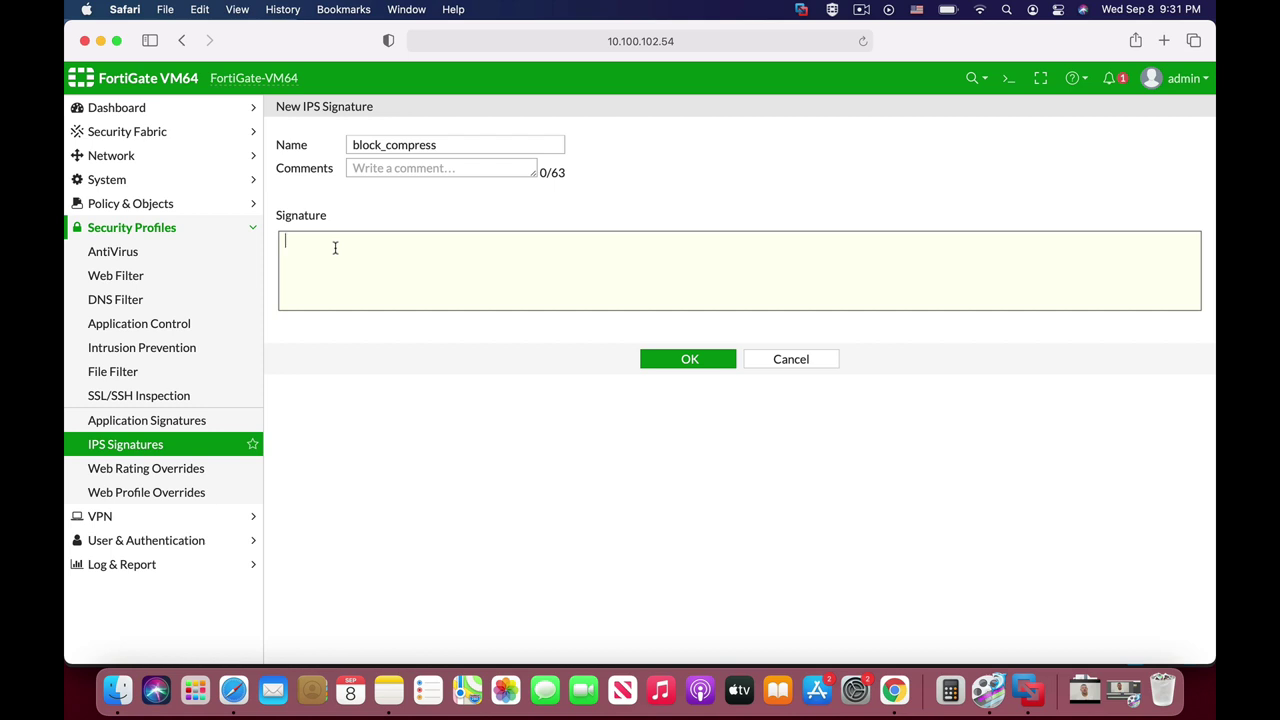
{"action": "type", "text": "F-SBID(--NA"}
{"action": "key", "text": "BackSpace"}
{"action": "key", "text": "BackSpace"}
{"action": "type", "text": "name \"block_compressed\""}
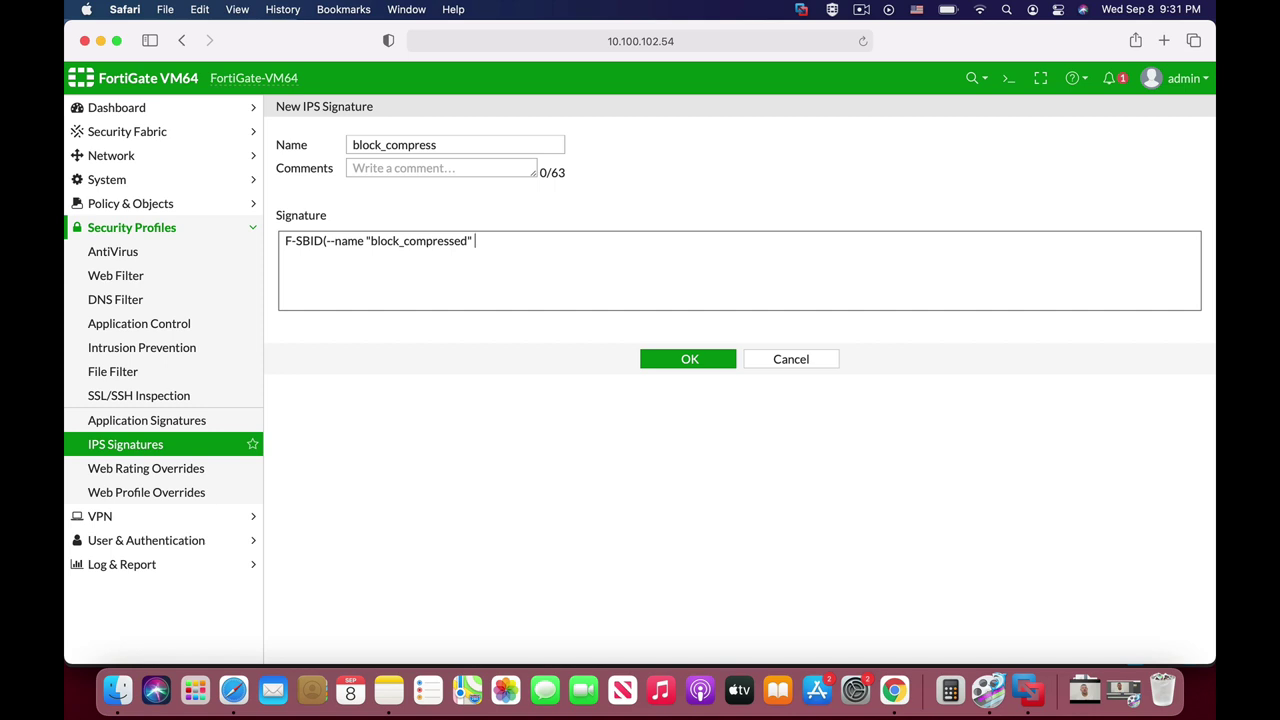
Extend the signature definition with ; --protocol tcp ; --service HTTP; --flow from_server
{"action": "type", "text": ";"}
{"action": "type", "text": "--protocol tcp ; --service"}
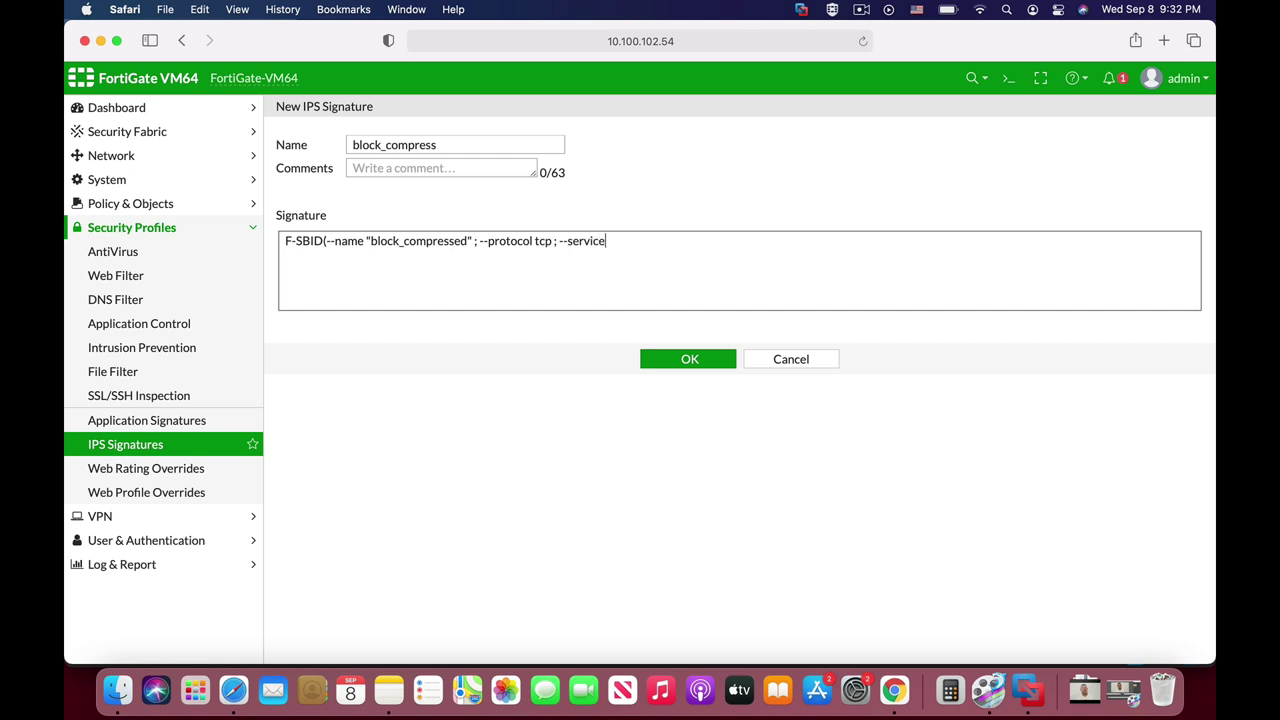
{"action": "type", "text": " HTTP;"}
{"action": "type", "text": "flow fr"}
{"action": "key", "text": "BackSpace"}
{"action": "key", "text": "BackSpace"}
{"action": "key", "text": "BackSpace"}
{"action": "key", "text": "BackSpace"}
{"action": "key", "text": "BackSpace"}
{"action": "key", "text": "BackSpace"}
{"action": "key", "text": "BackSpace"}
{"action": "type", "text": "--flow from_server"}
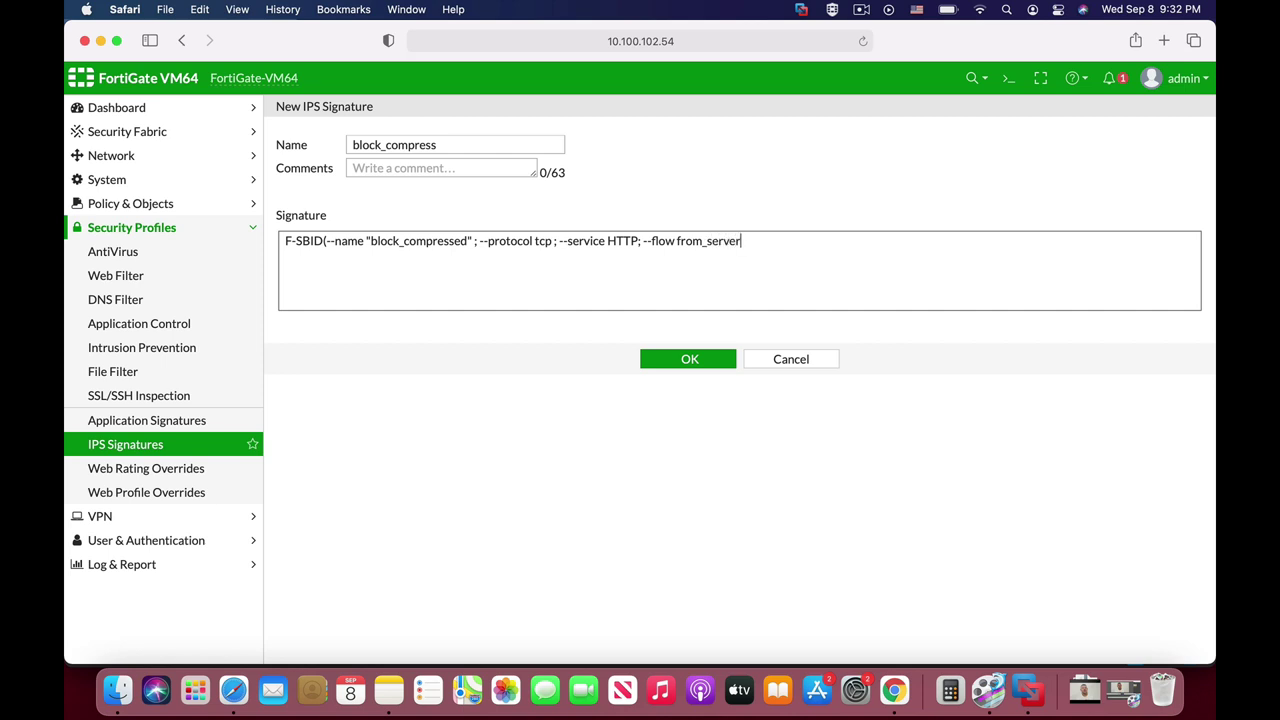
Complete the signature definition with ; --file_type COMPRESS;) and save the custom signature
{"action": "type", "text": "; --file_type COMPRESS"}
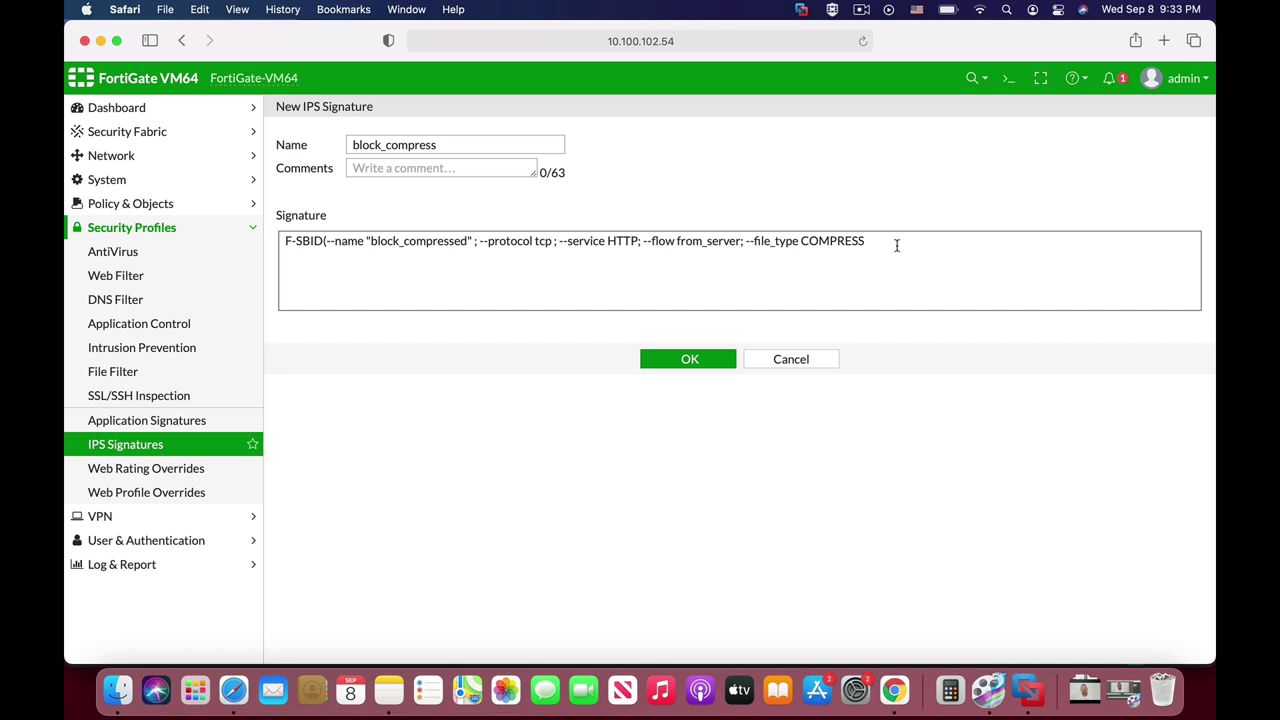
{"action": "type", "text": ";"}
{"action": "type", "text": ")"}
{"action": "left_click", "coordinate": [685, 358]}
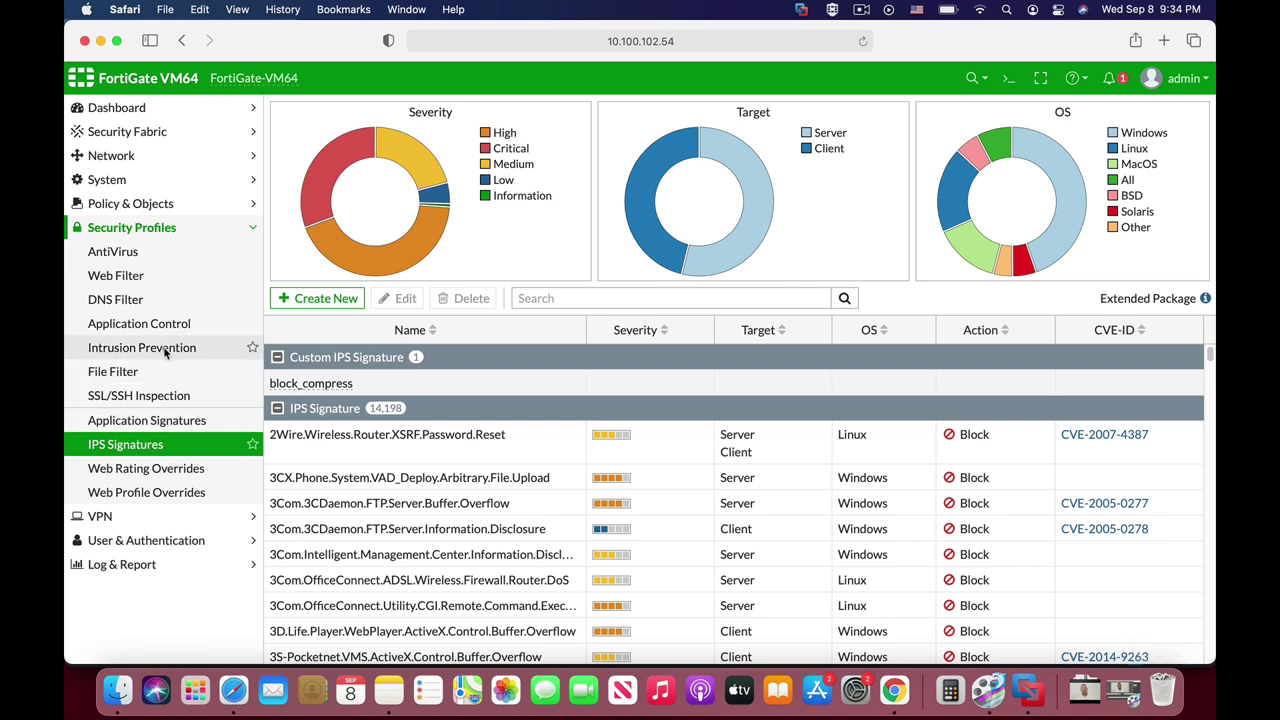
Create a new Intrusion Prevention sensor named block_compress
{"action": "left_click", "coordinate": [190, 347]}
{"action": "left_click", "coordinate": [328, 111]}
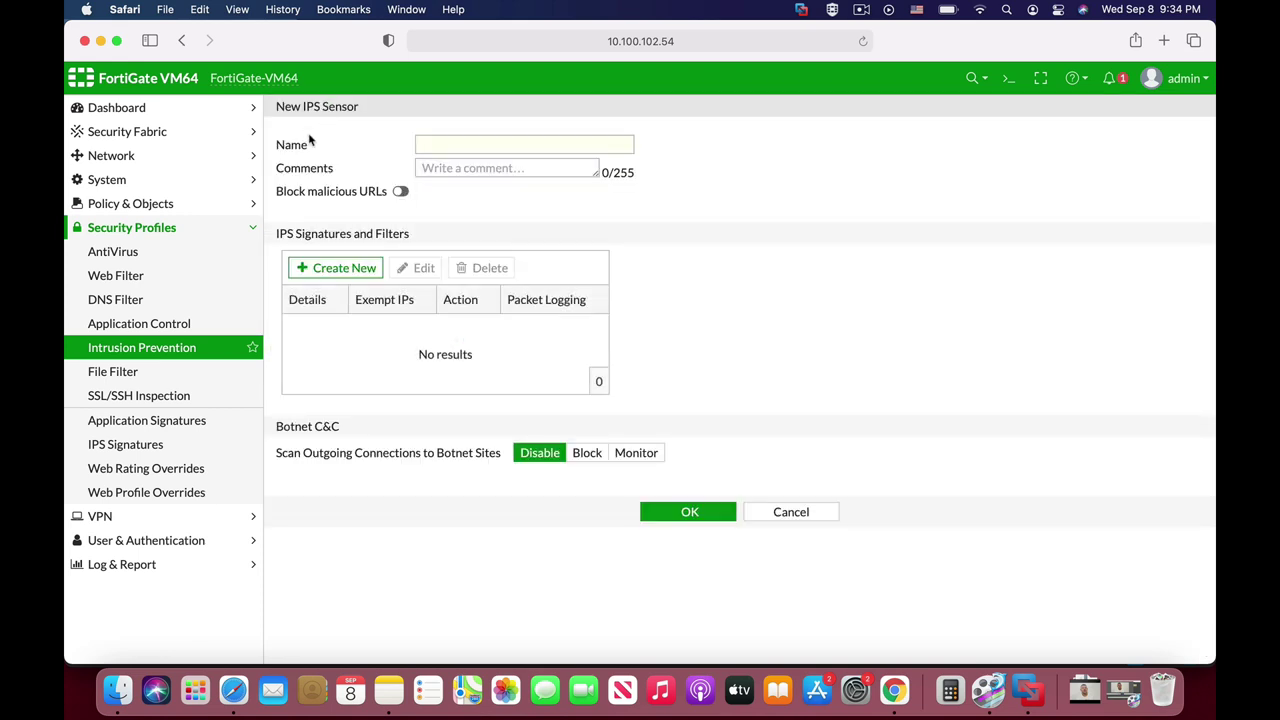
{"action": "left_click", "coordinate": [443, 148]}
{"action": "type", "text": "block_compress"}
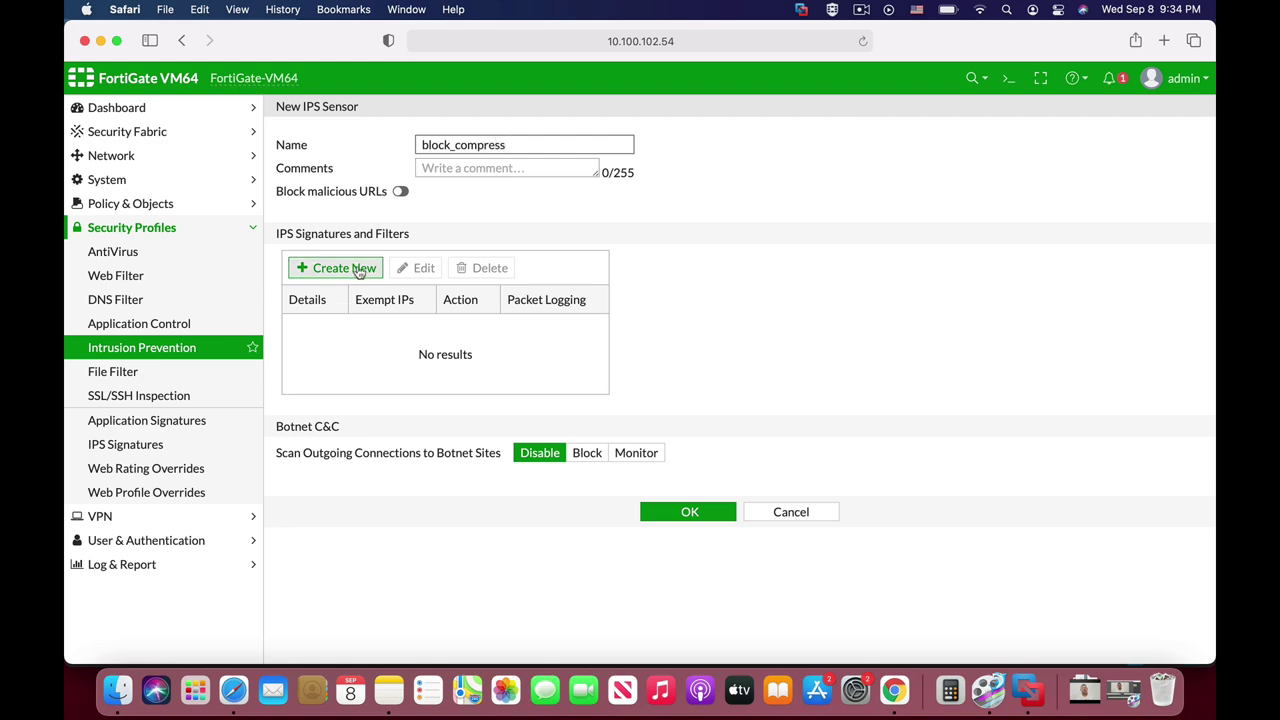
Add the custom block_compress signature to the sensor with the action set to Block, and save the sensor
{"action": "left_click", "coordinate": [318, 268]}
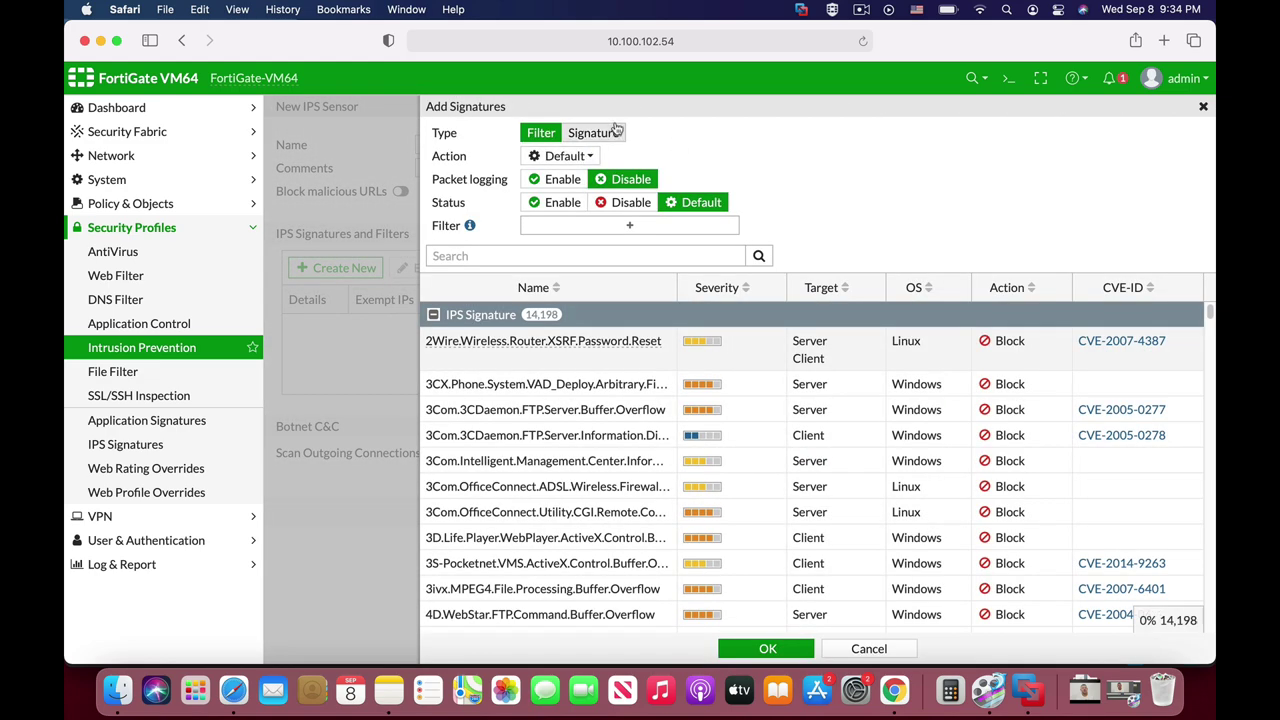
{"action": "left_click", "coordinate": [605, 132]}
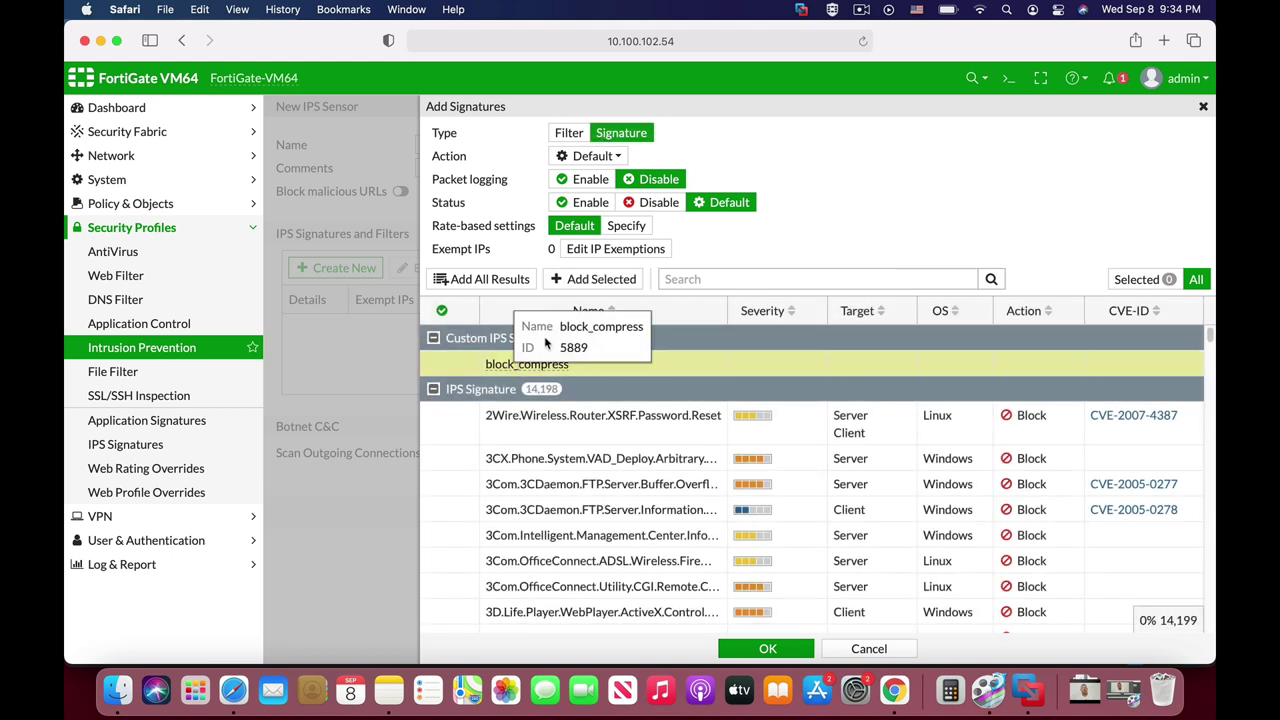
{"action": "left_click", "coordinate": [612, 157]}
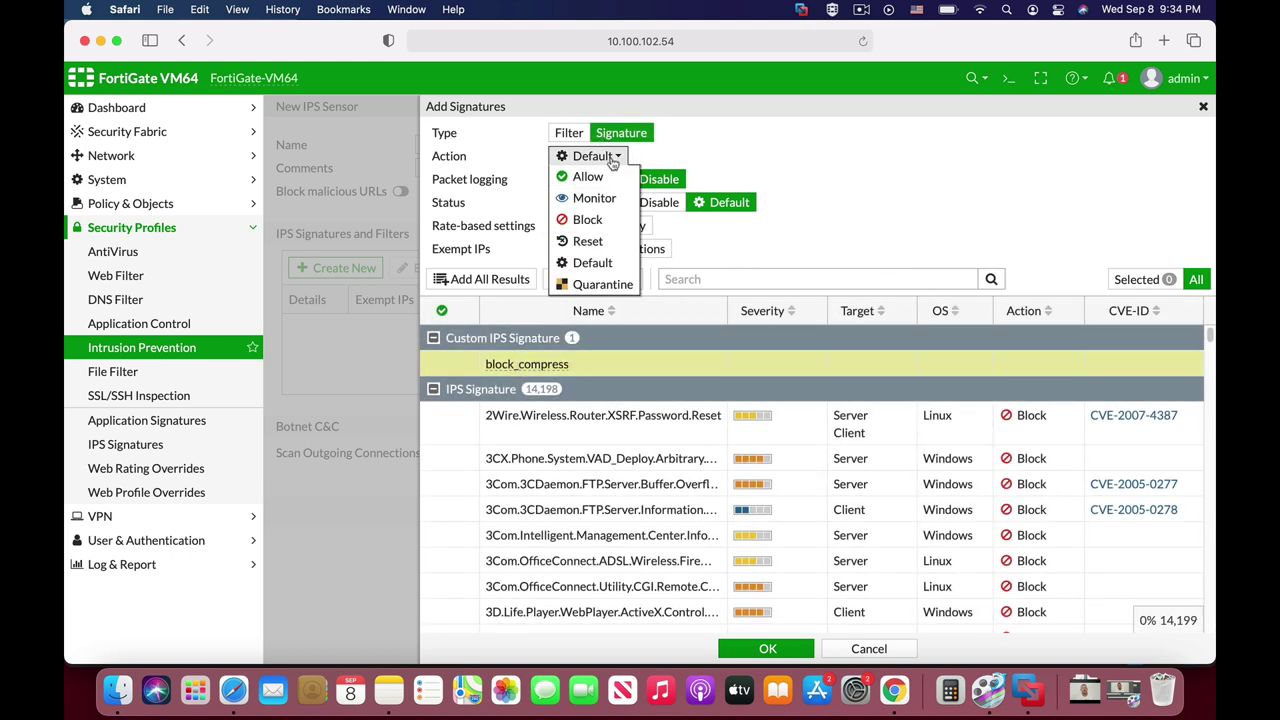
{"action": "left_click", "coordinate": [588, 219]}
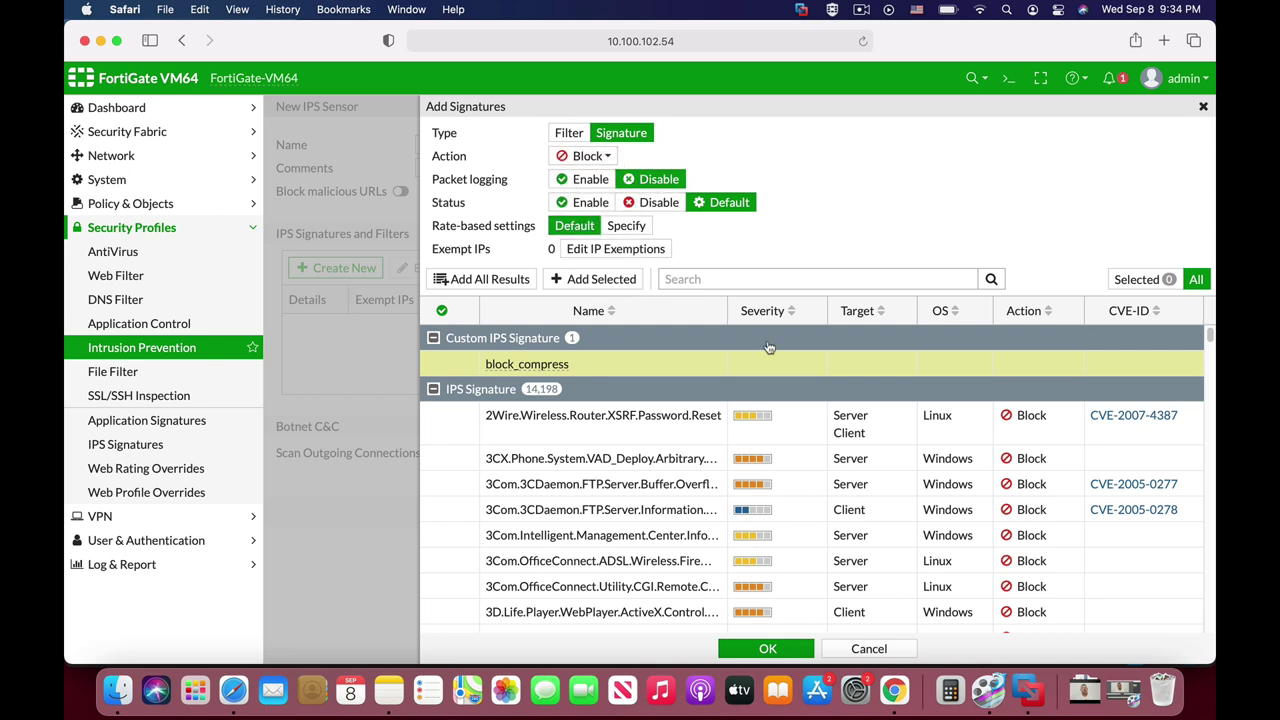
{"action": "left_click", "coordinate": [772, 648]}
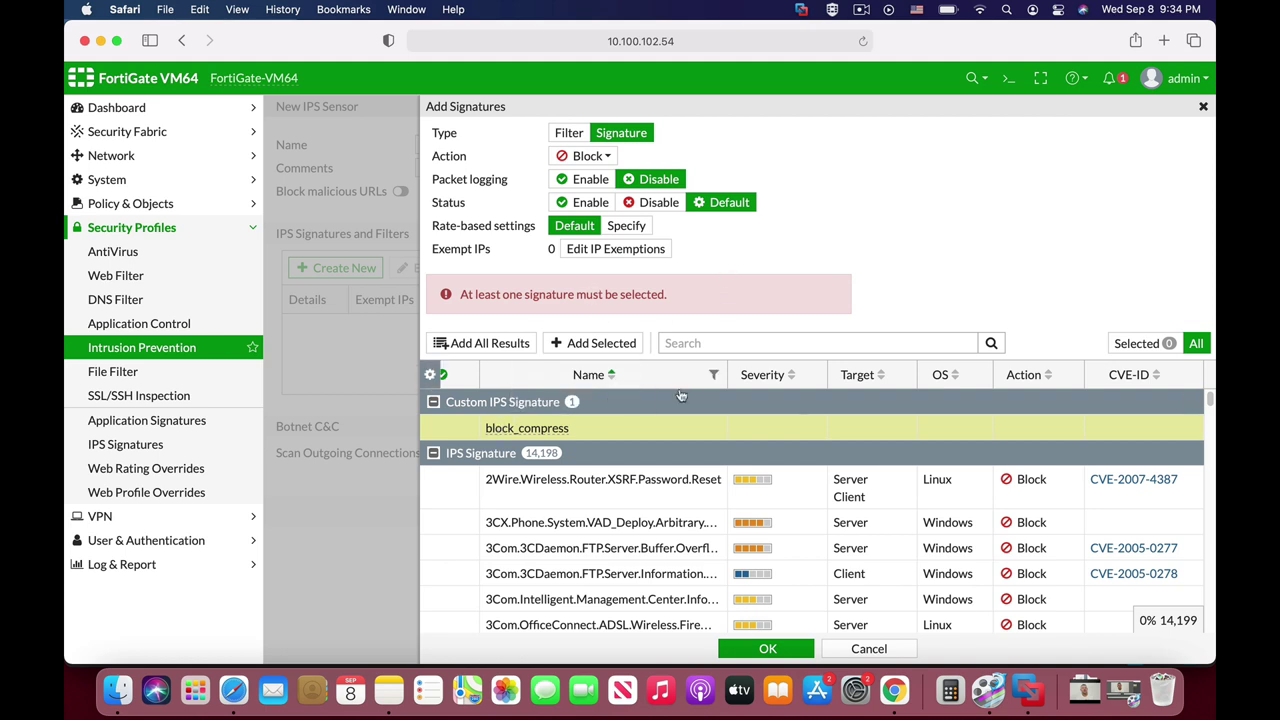
{"action": "left_click", "coordinate": [597, 345]}
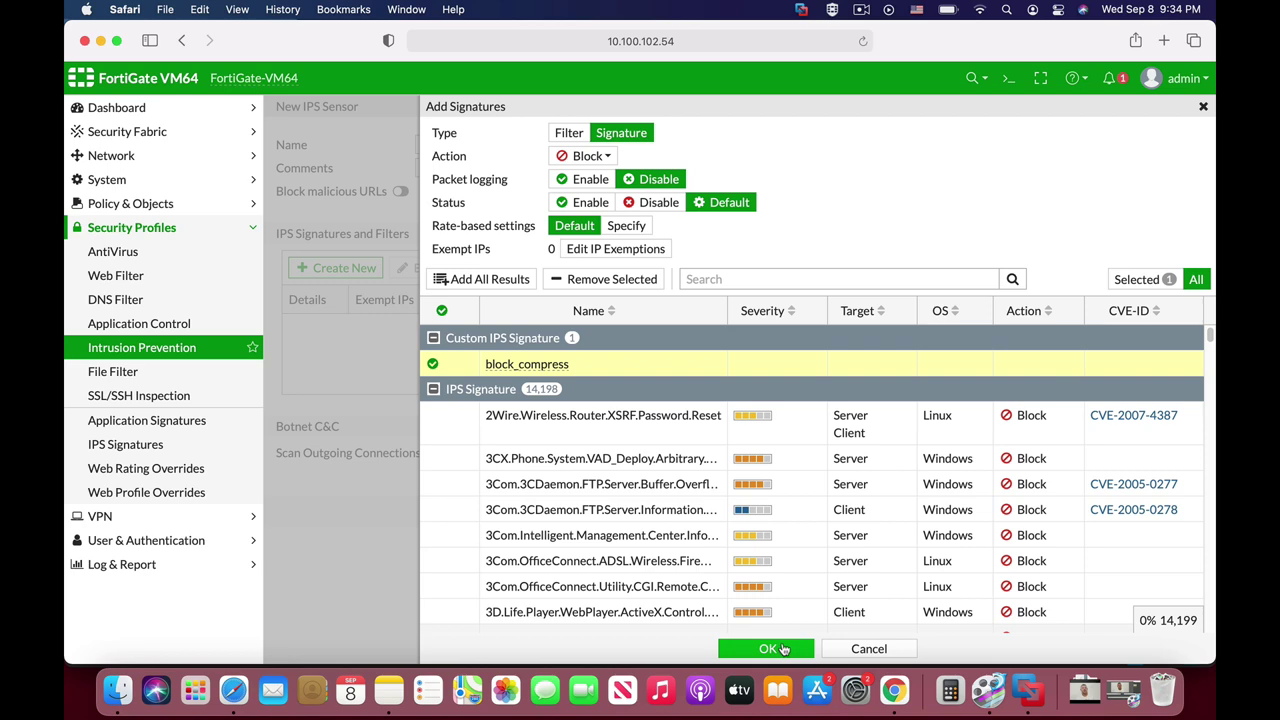
{"action": "left_click", "coordinate": [768, 649]}
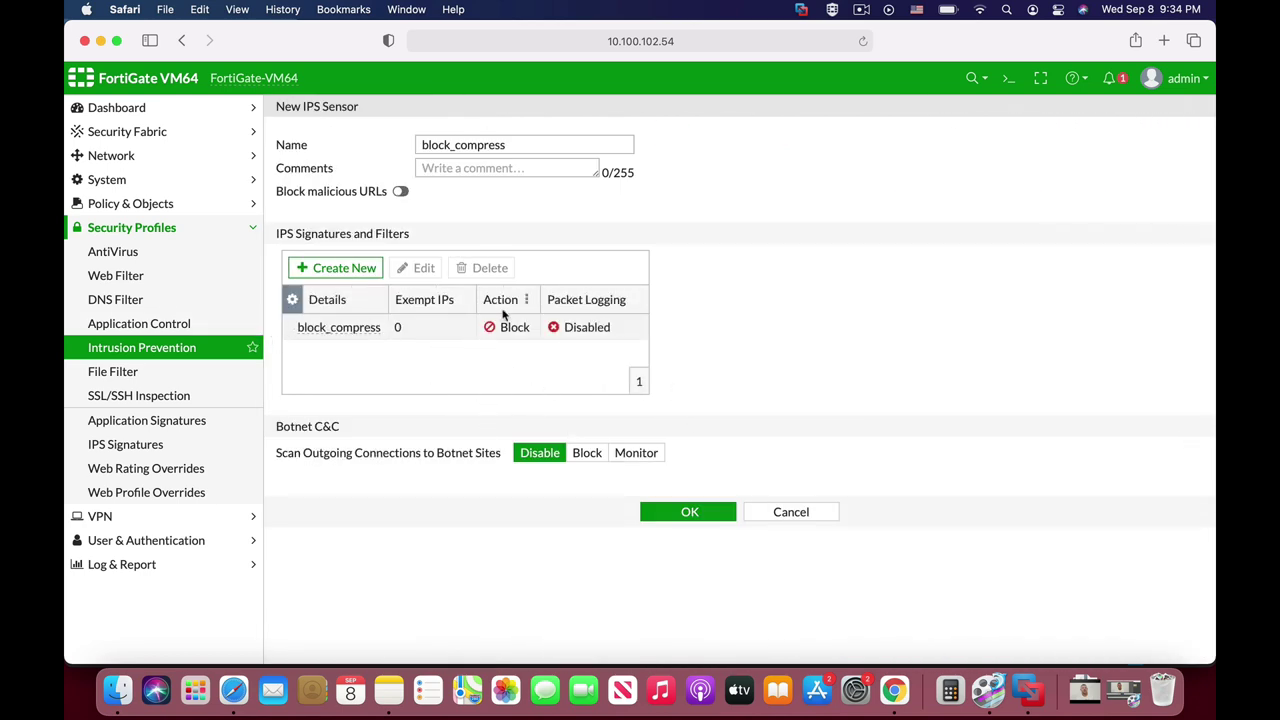
{"action": "left_click", "coordinate": [689, 514]}
Open the list of firewall policies
{"action": "left_click", "coordinate": [138, 205]}
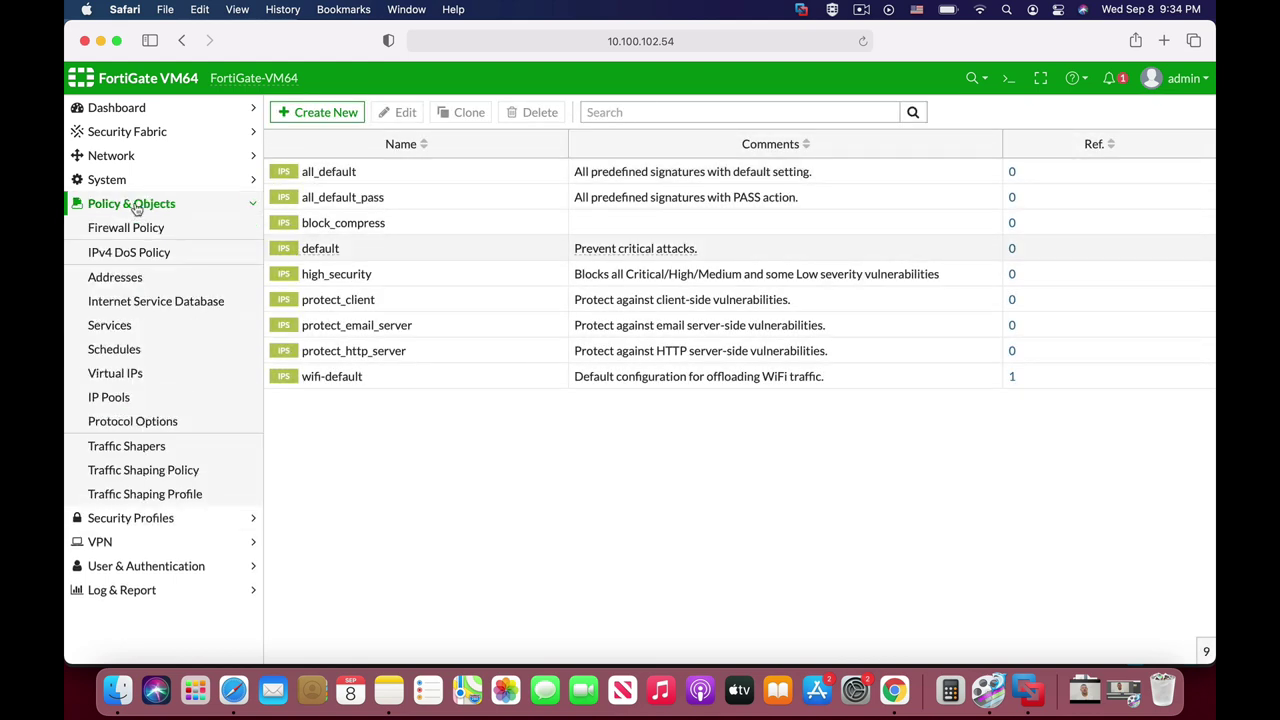
{"action": "left_click", "coordinate": [126, 228]}
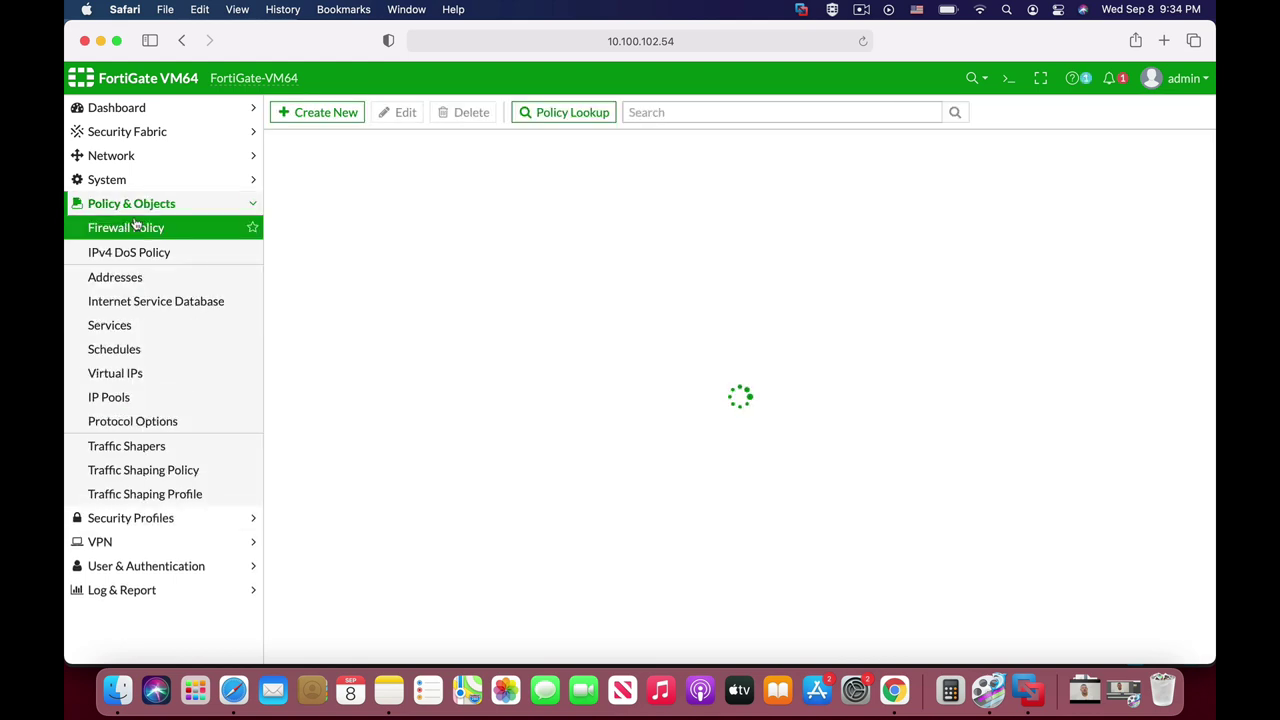